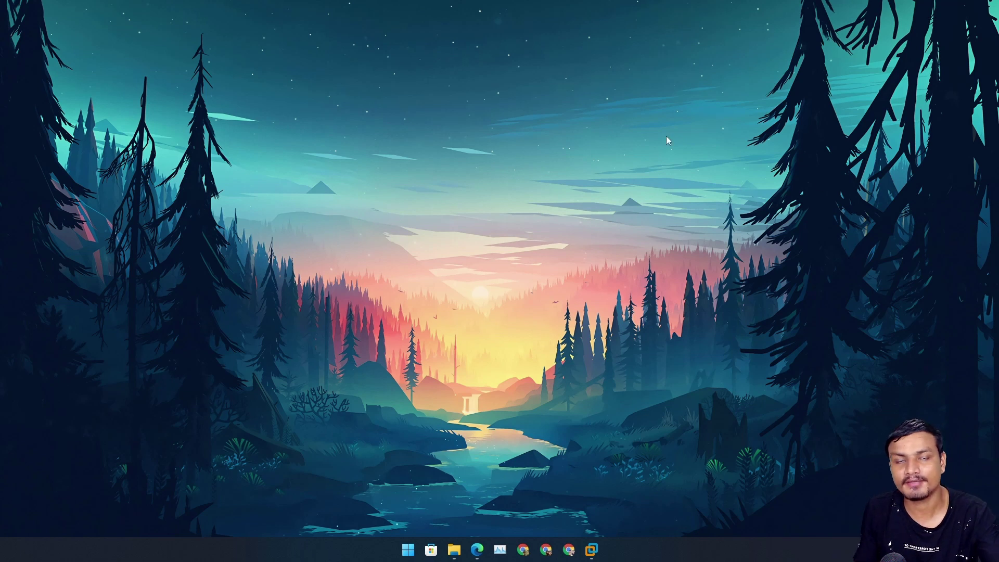
# Expand the desktop right-click menu to the full classic list via Show more options, then dismiss it.
pyautogui.rightClick(353, 236)
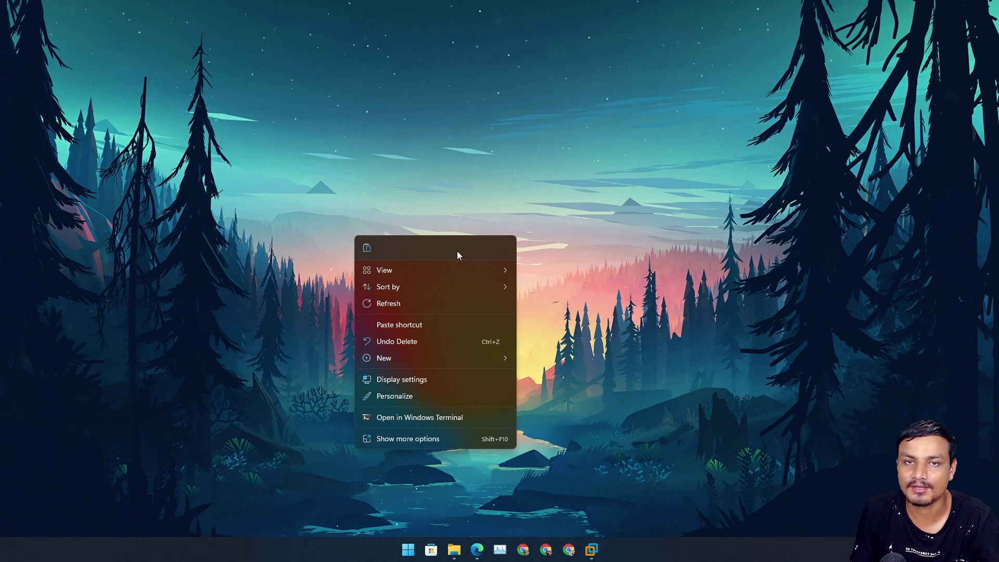
pyautogui.click(417, 439)
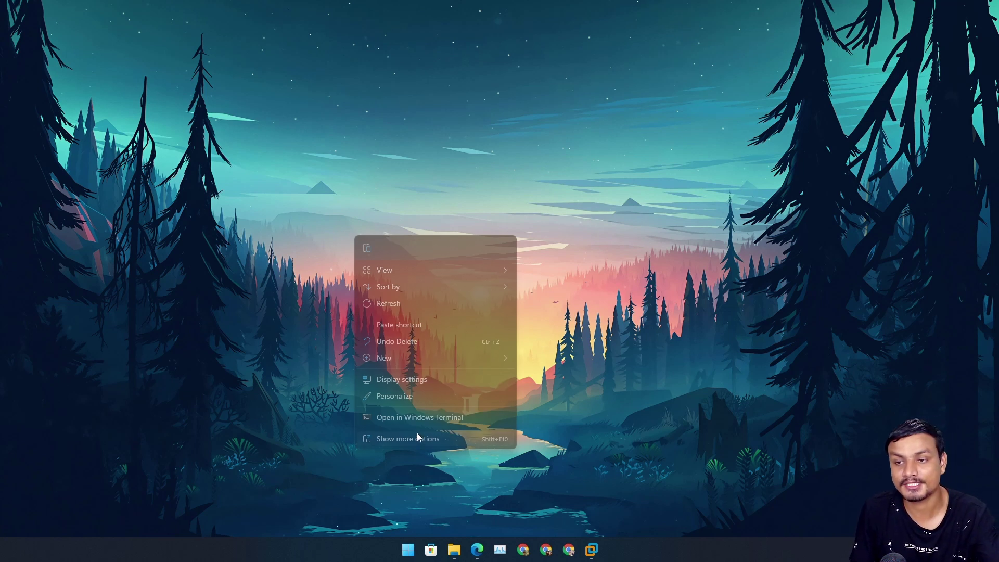
pyautogui.click(667, 326)
pyautogui.moveTo(454, 551)
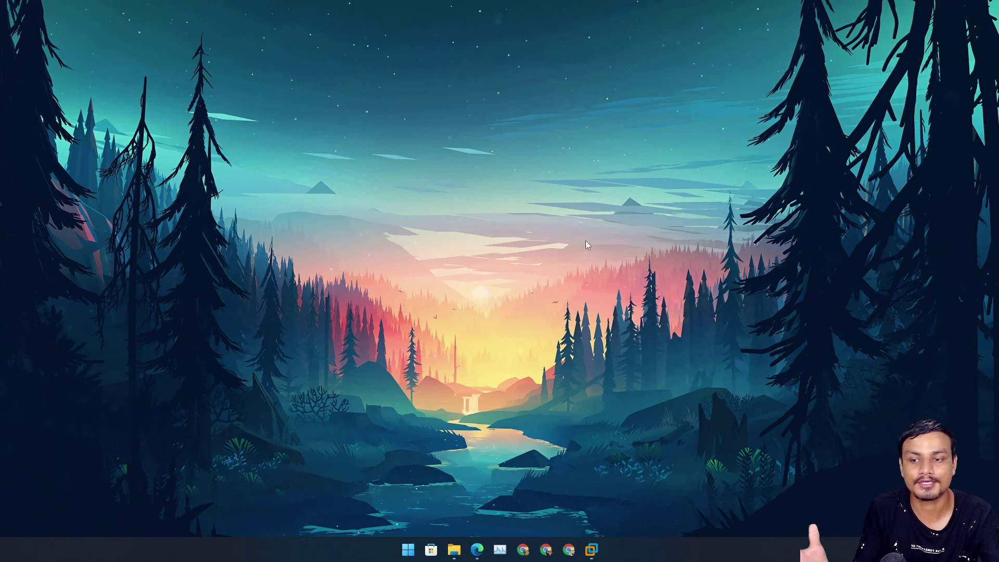
# In Downloads, expand the full classic menus for the FydeOS image and for empty folder space.
pyautogui.click(454, 549)
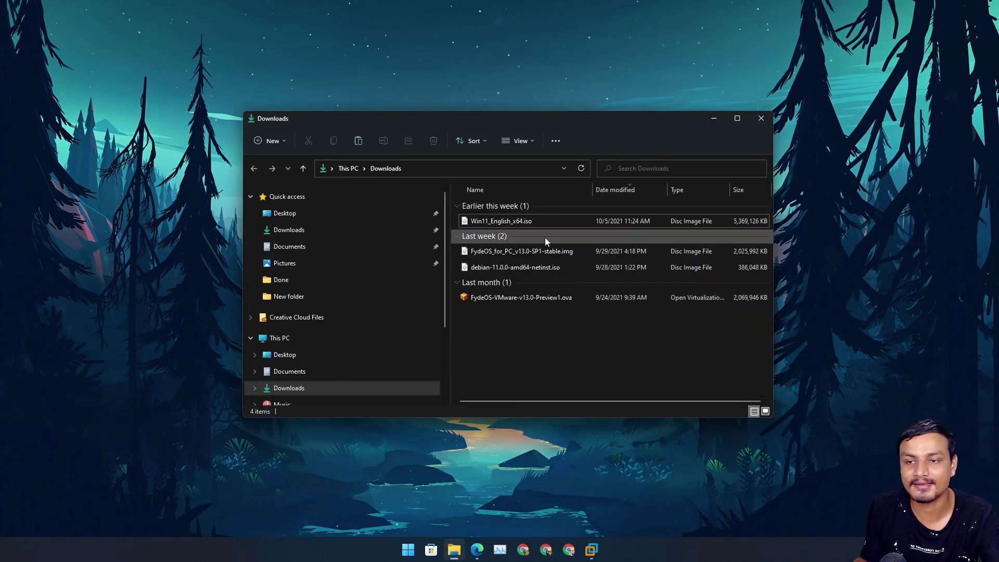
pyautogui.rightClick(534, 250)
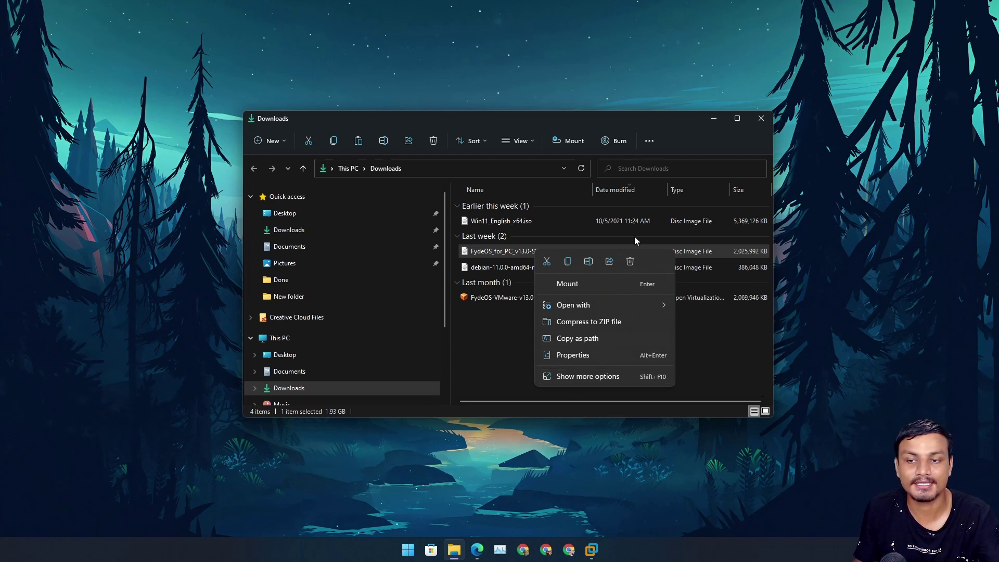
pyautogui.click(595, 377)
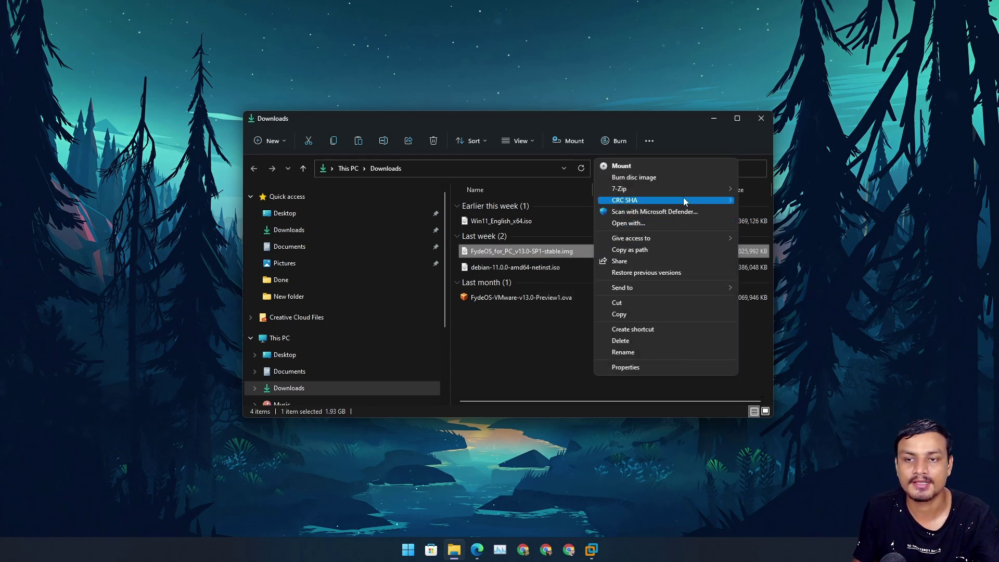
pyautogui.moveTo(704, 191)
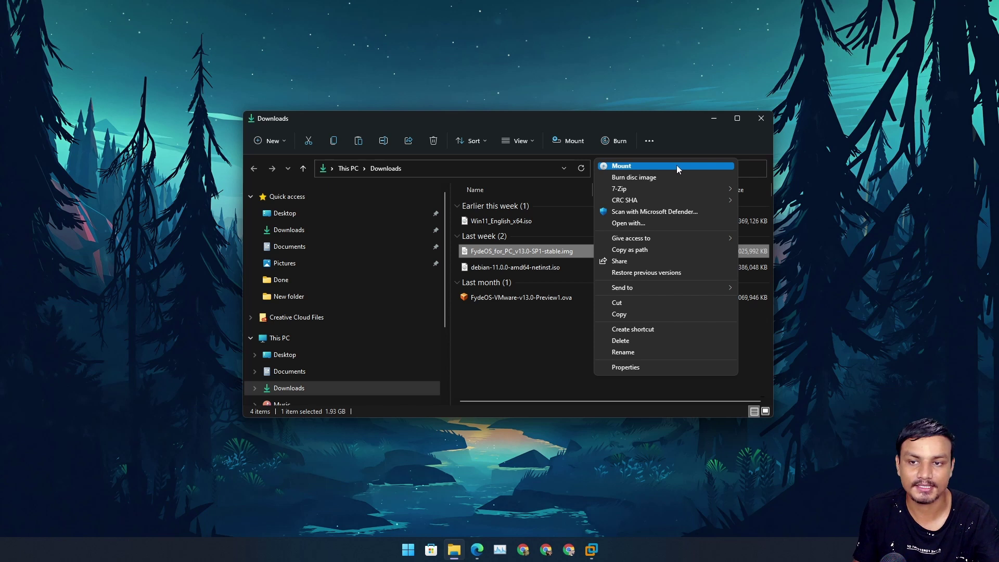
pyautogui.click(542, 358)
pyautogui.rightClick(507, 342)
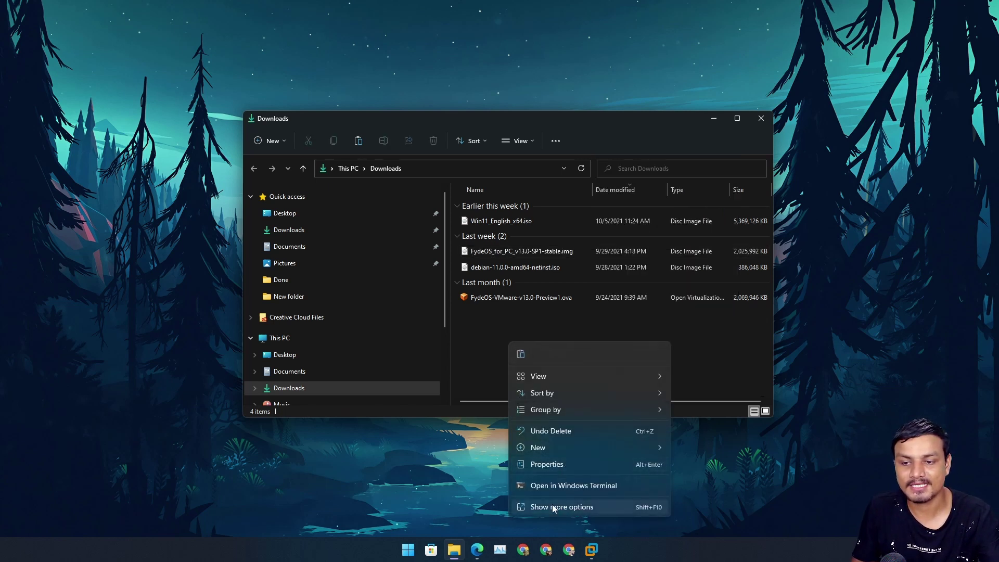
pyautogui.click(541, 508)
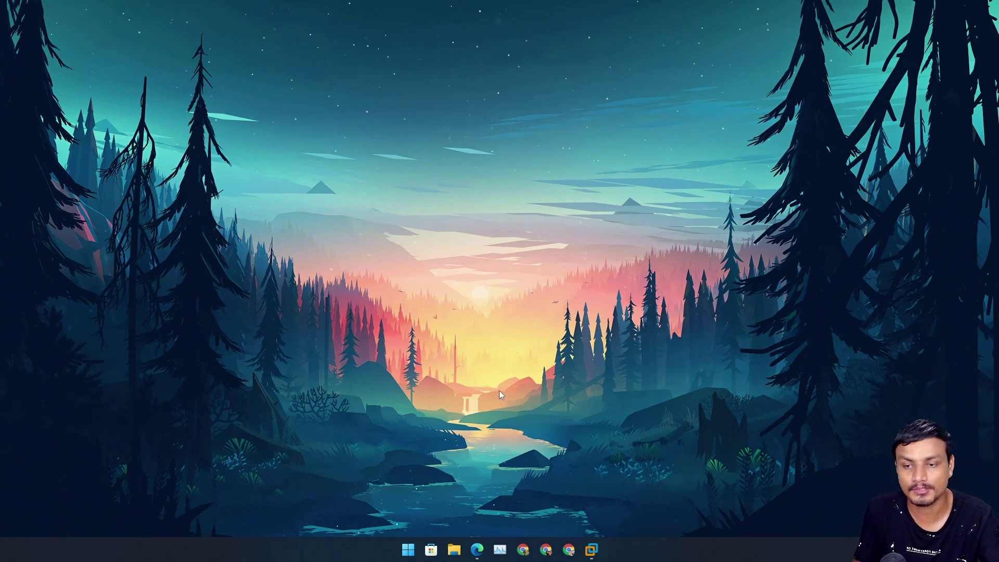
# Download winaerotweaker.zip with the green DOWNLOAD button on the Winaero Tweaker website.
pyautogui.click(477, 550)
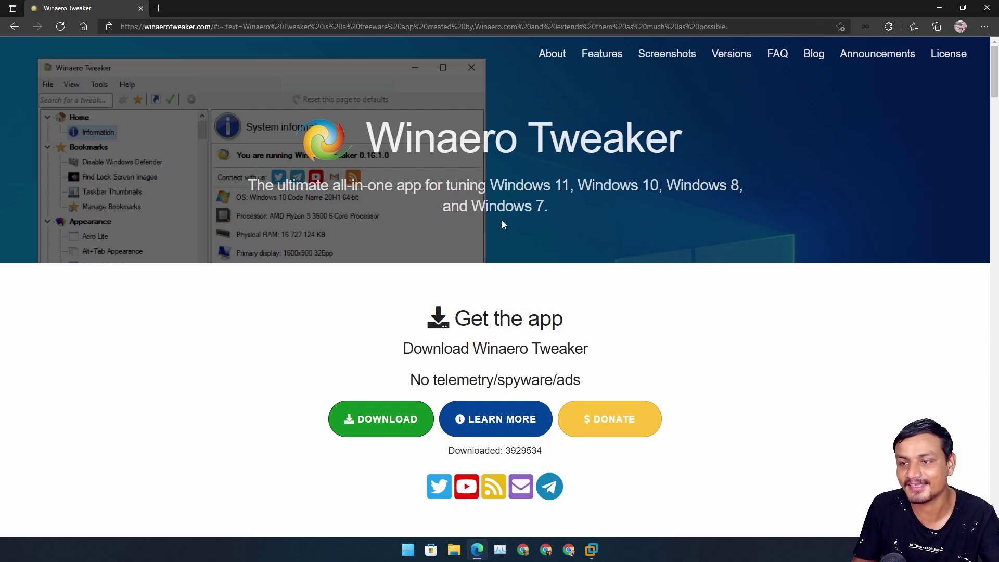
pyautogui.scroll(-3, 729, 236)
pyautogui.scroll(3, 733, 233)
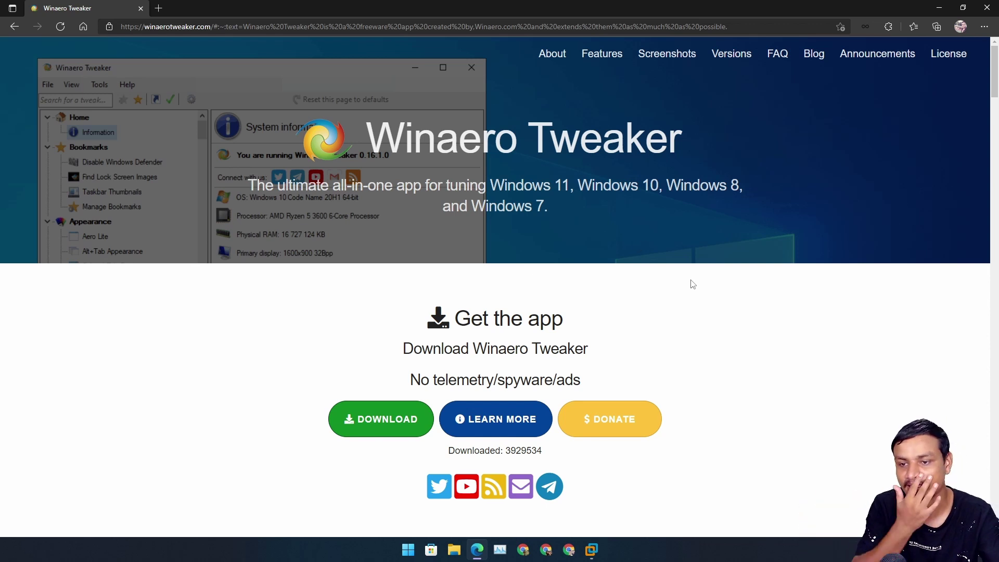
pyautogui.scroll(-2, 693, 284)
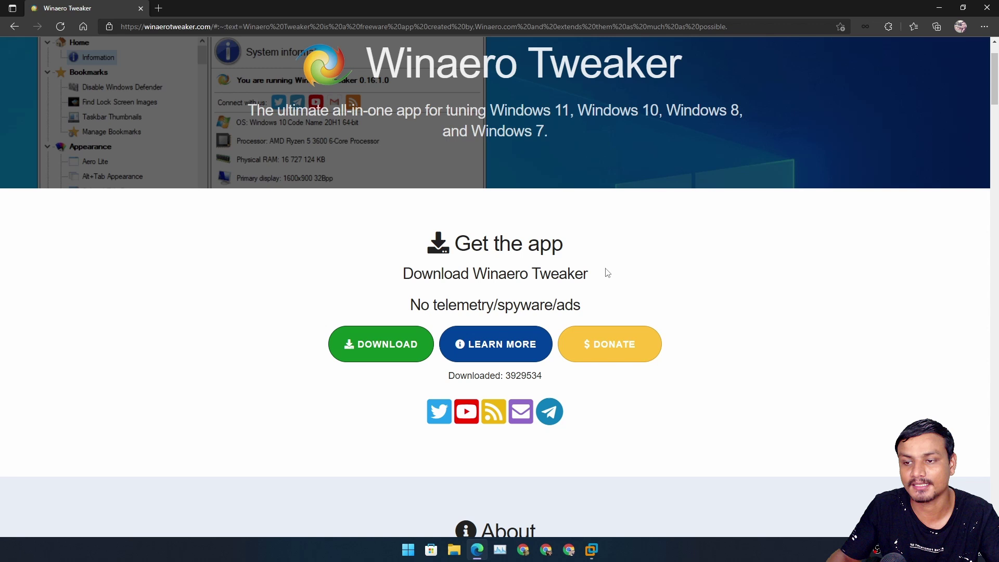
pyautogui.click(389, 349)
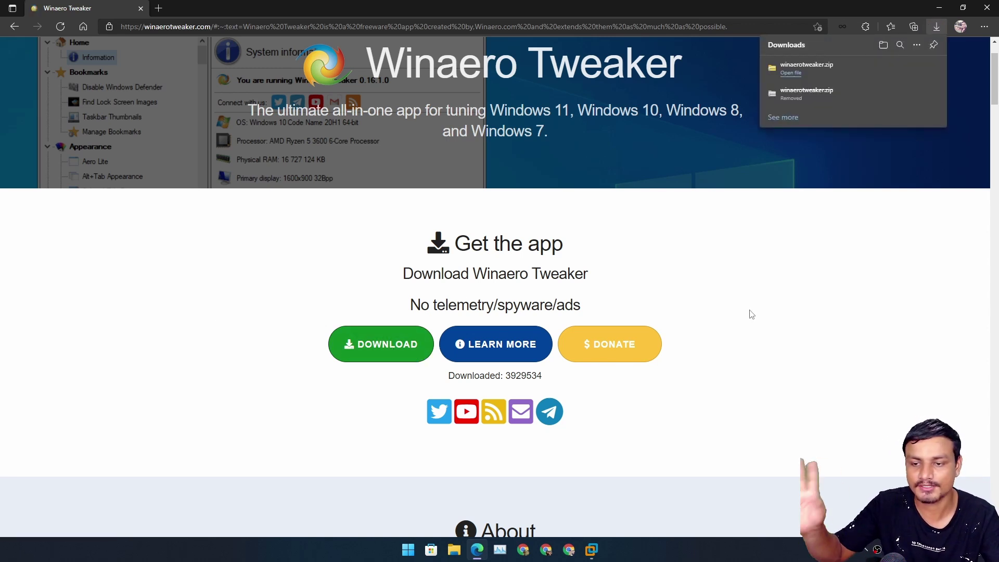
# Extract winaerotweaker.zip in Downloads to a winaerotweaker folder with 7-Zip.
pyautogui.click(454, 548)
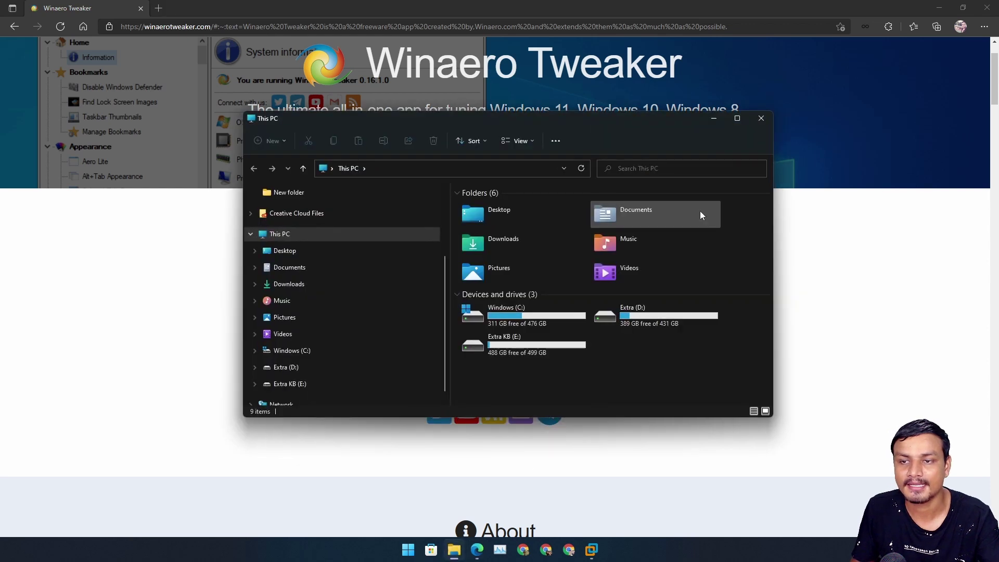
pyautogui.click(289, 283)
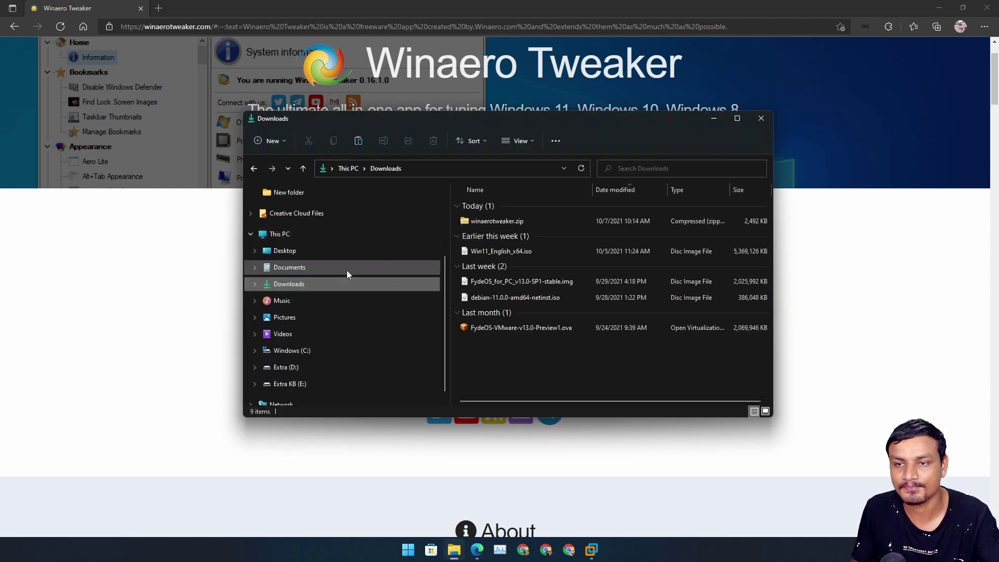
pyautogui.click(520, 222)
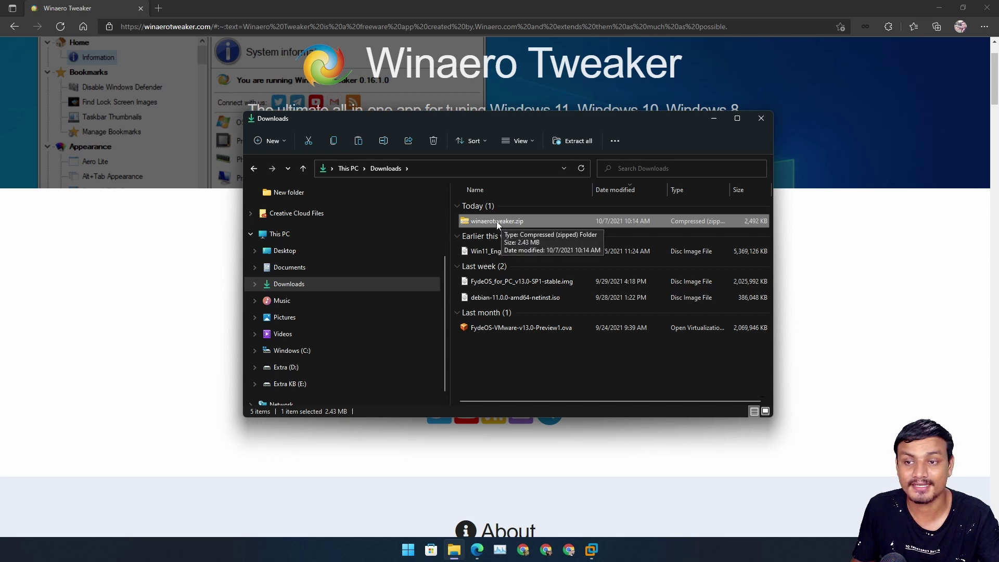
pyautogui.rightClick(498, 224)
pyautogui.moveTo(601, 270)
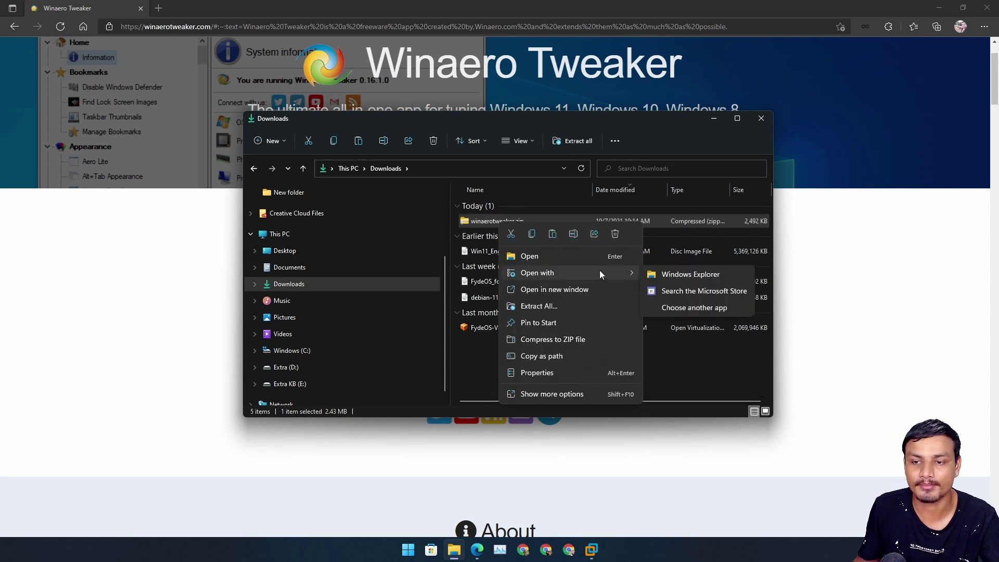
pyautogui.click(553, 395)
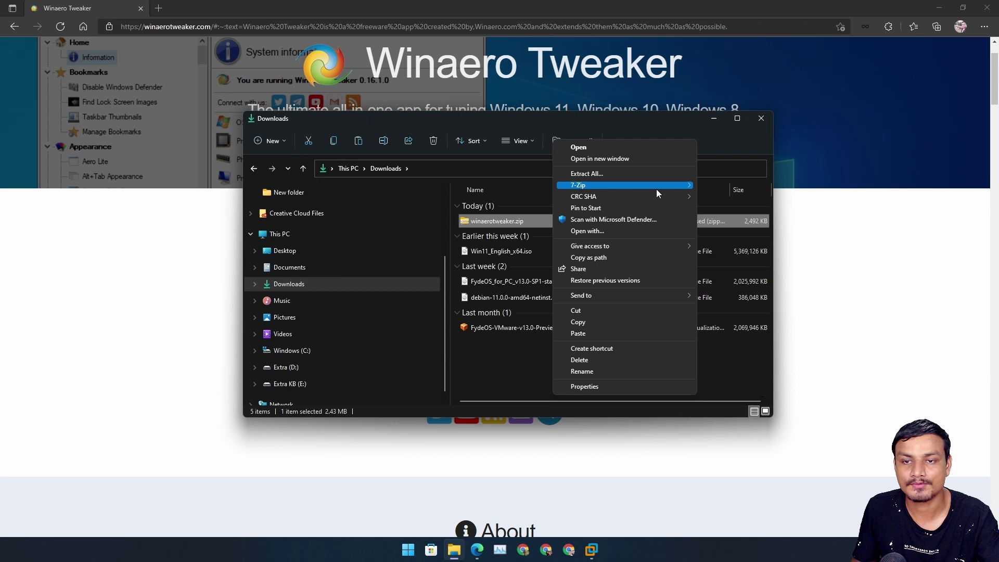
pyautogui.moveTo(657, 190)
pyautogui.click(776, 233)
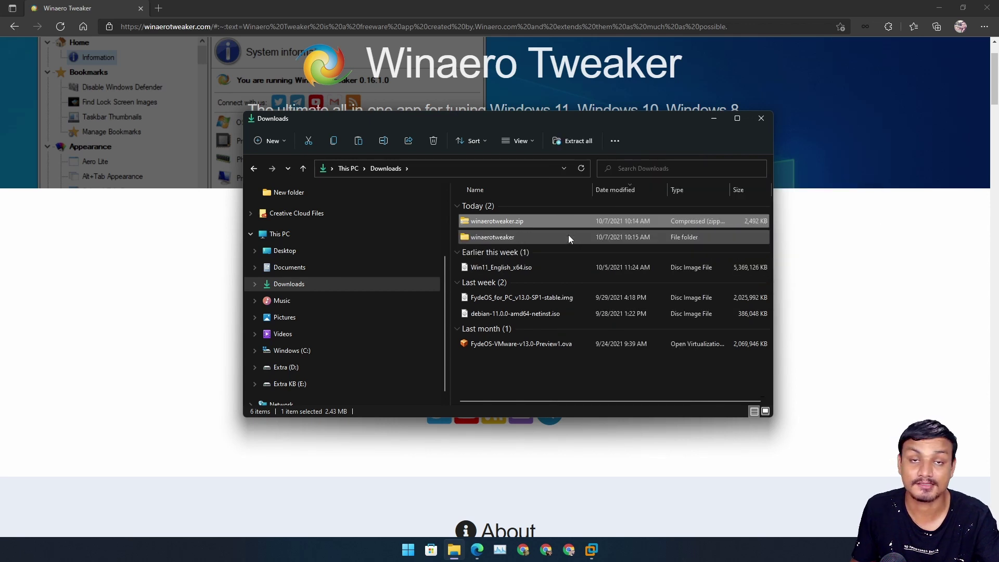
# Open the winaerotweaker folder and select the WinaeroTweaker-1.33.0.0-setup.exe installer.
pyautogui.click(498, 239)
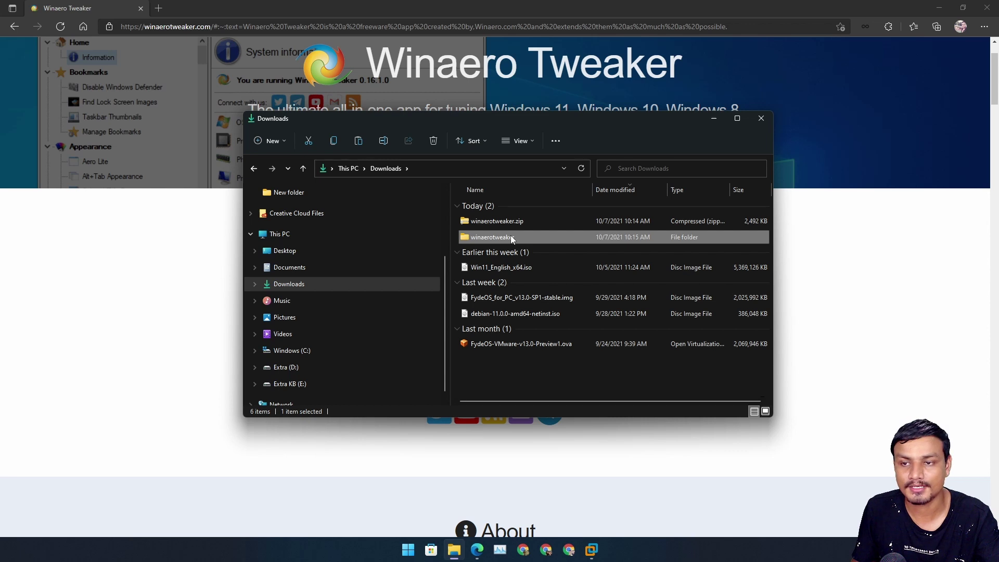
pyautogui.doubleClick(511, 236)
pyautogui.click(517, 207)
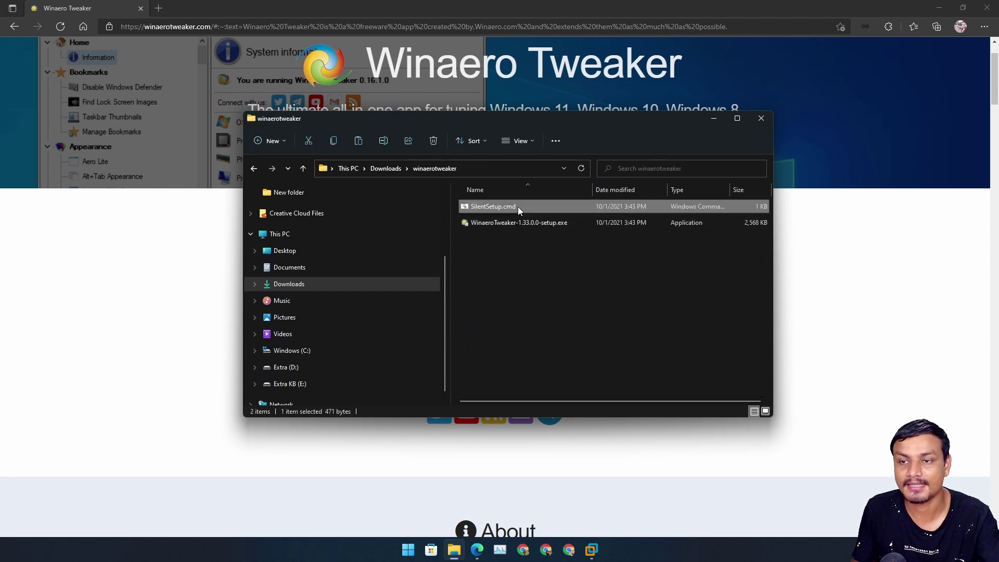
pyautogui.click(540, 224)
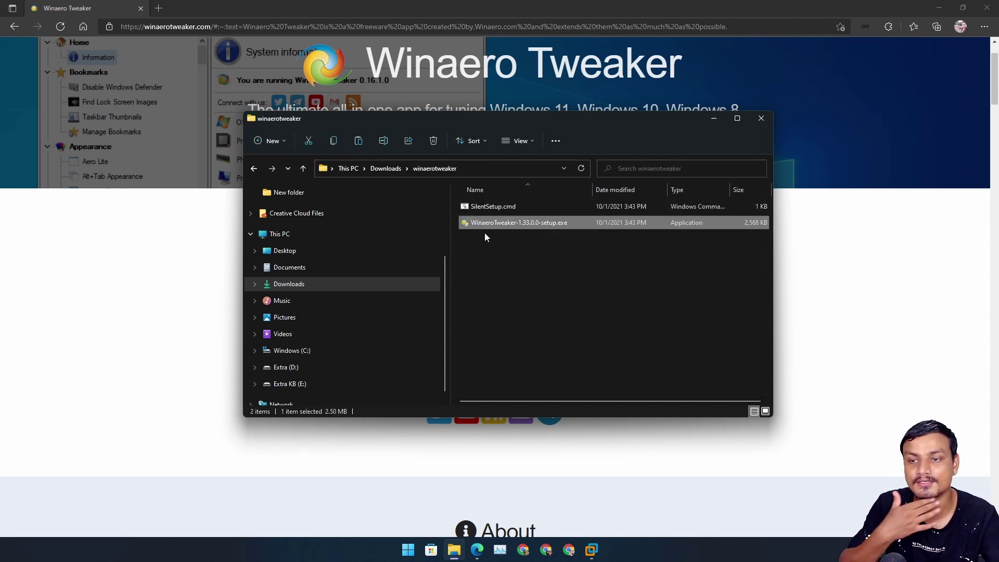
pyautogui.click(497, 208)
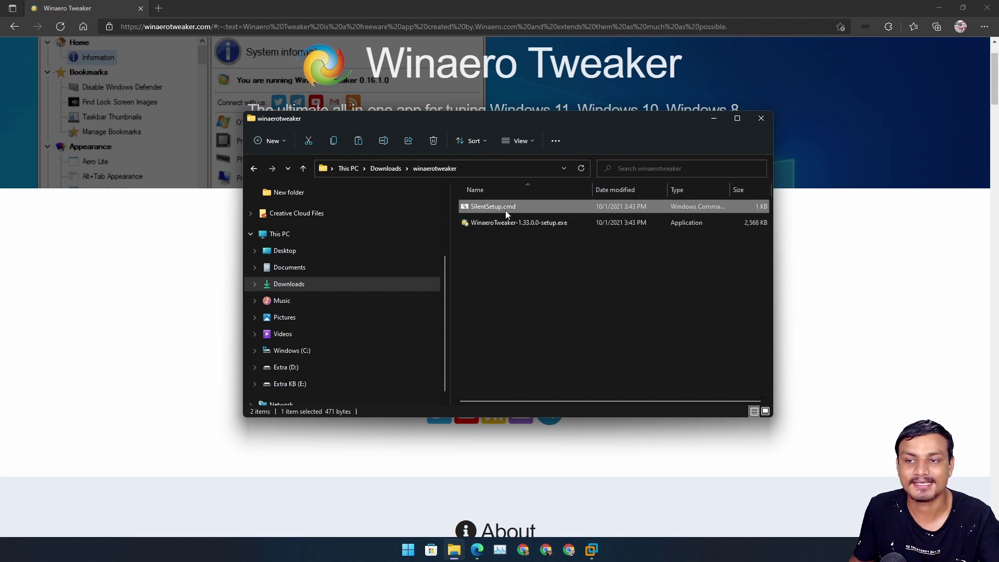
pyautogui.click(495, 223)
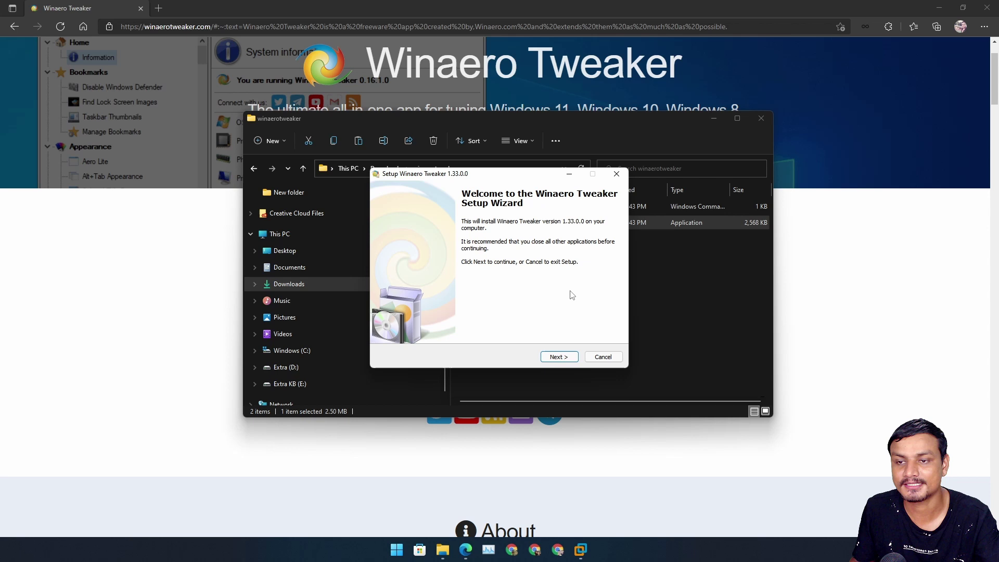
# Choose portable mode in the setup wizard and accept the license agreement.
pyautogui.click(564, 357)
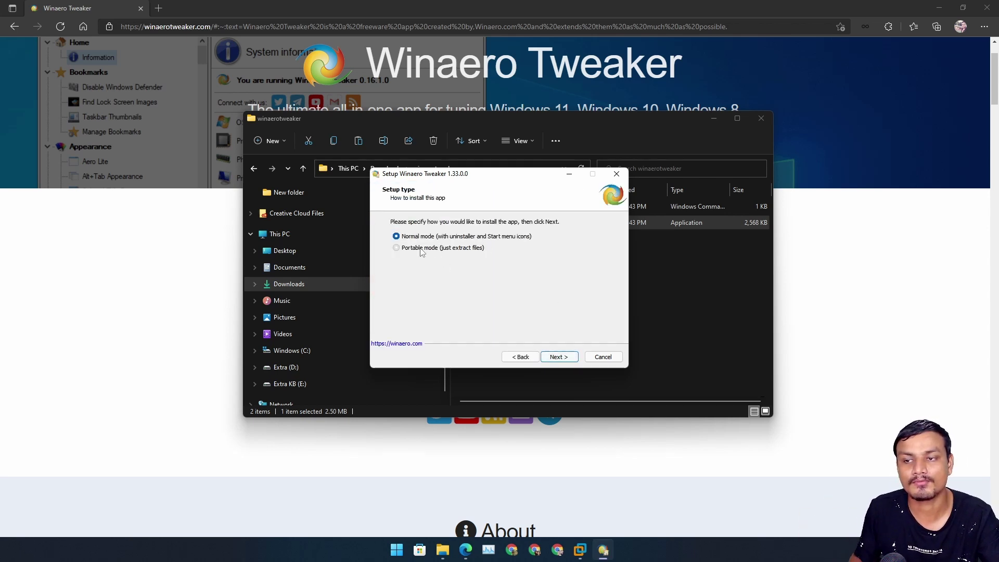
pyautogui.click(397, 248)
pyautogui.click(420, 237)
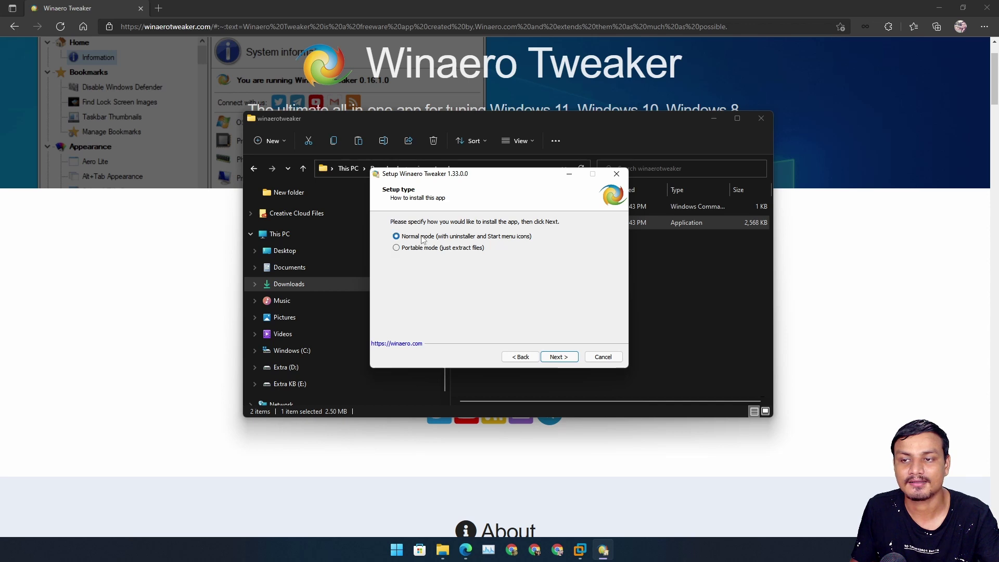
pyautogui.click(424, 249)
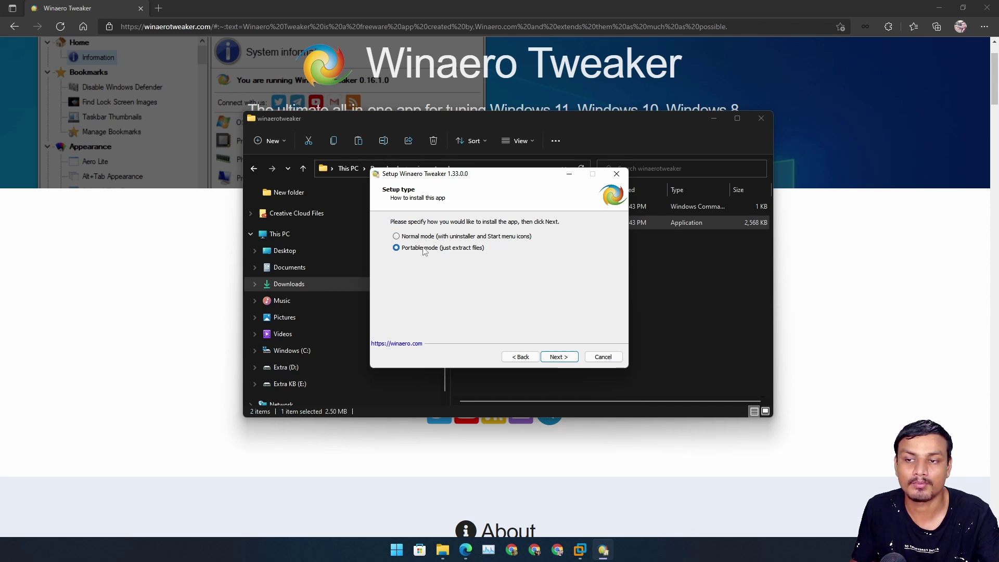
pyautogui.click(559, 357)
pyautogui.click(394, 325)
pyautogui.click(559, 357)
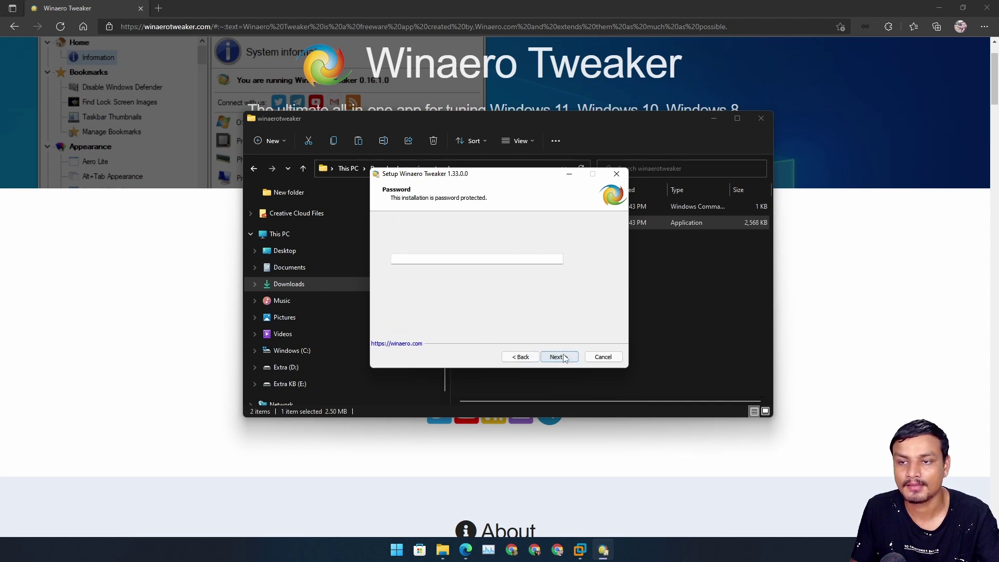
# Set the destination to D:\Winaero Tweaker on Extra (D:), extract the files and finish.
pyautogui.click(593, 259)
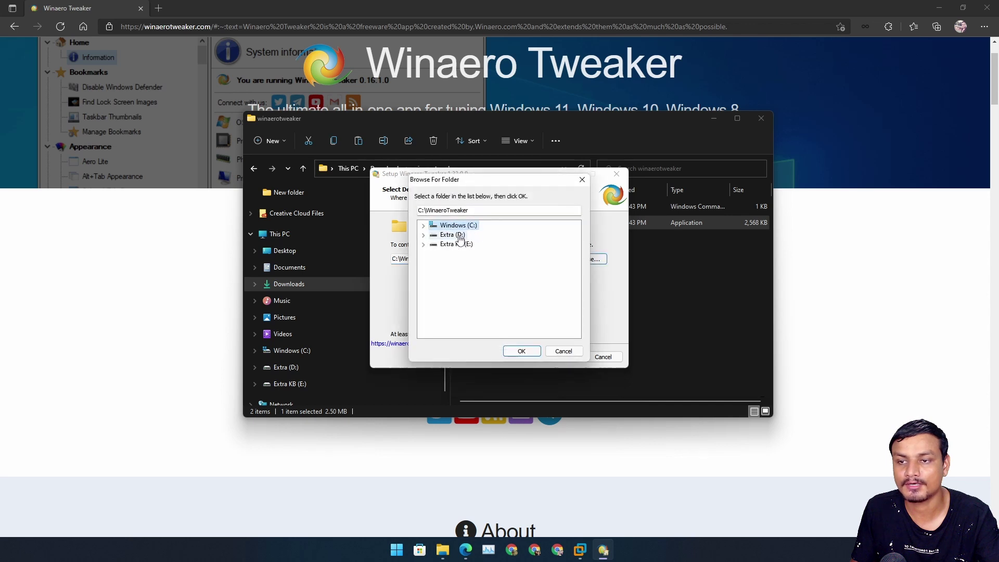
pyautogui.click(424, 226)
pyautogui.click(474, 262)
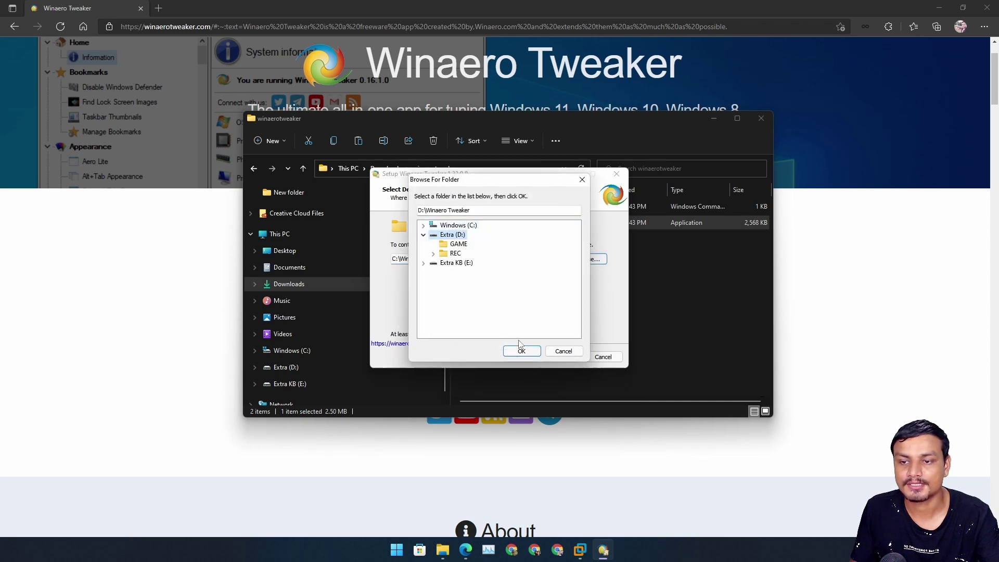
pyautogui.click(521, 348)
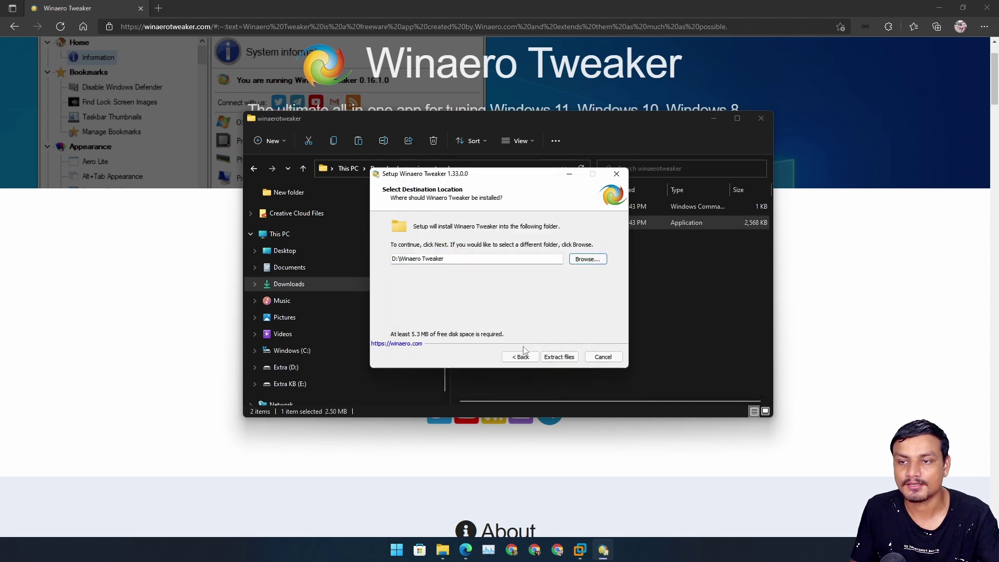
pyautogui.click(554, 359)
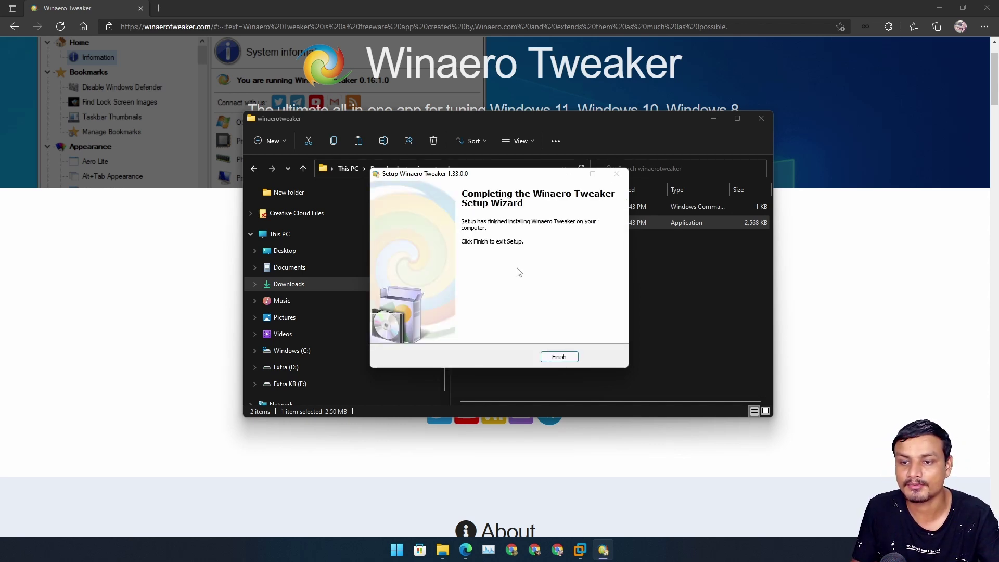
pyautogui.click(560, 358)
# Open the Winaero Tweaker folder on Extra (D:) and launch WinaeroTweaker.exe.
pyautogui.click(311, 366)
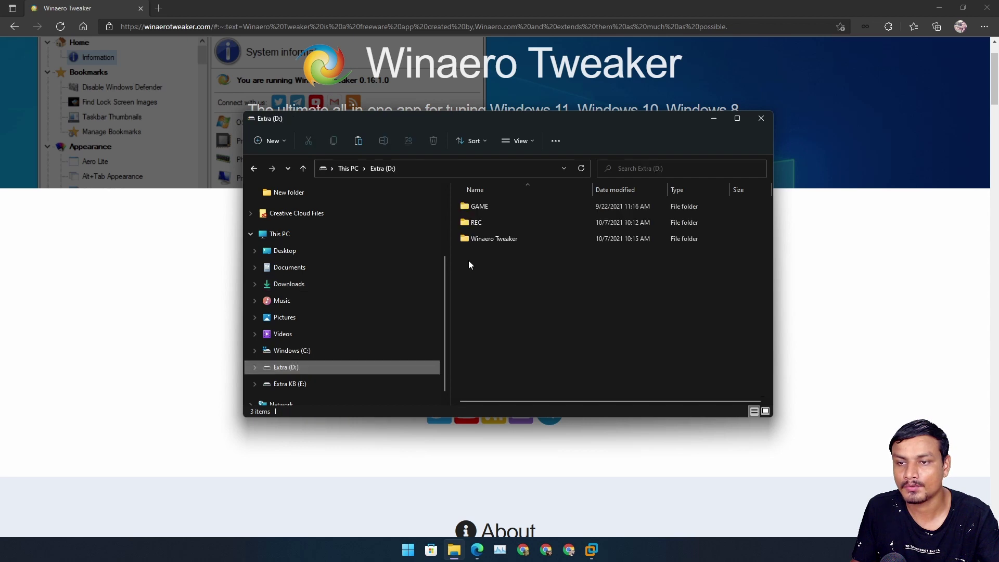
pyautogui.doubleClick(501, 235)
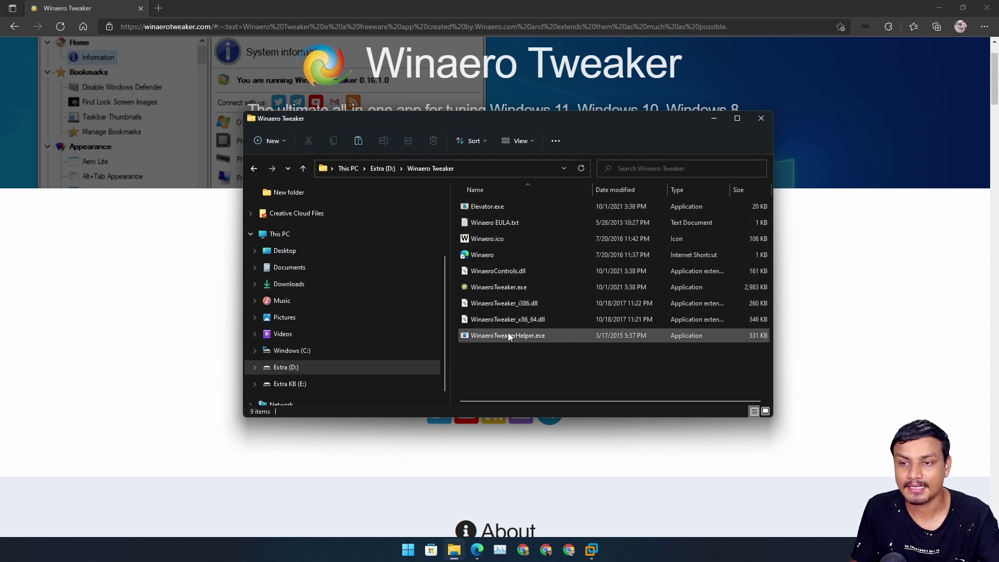
pyautogui.click(526, 290)
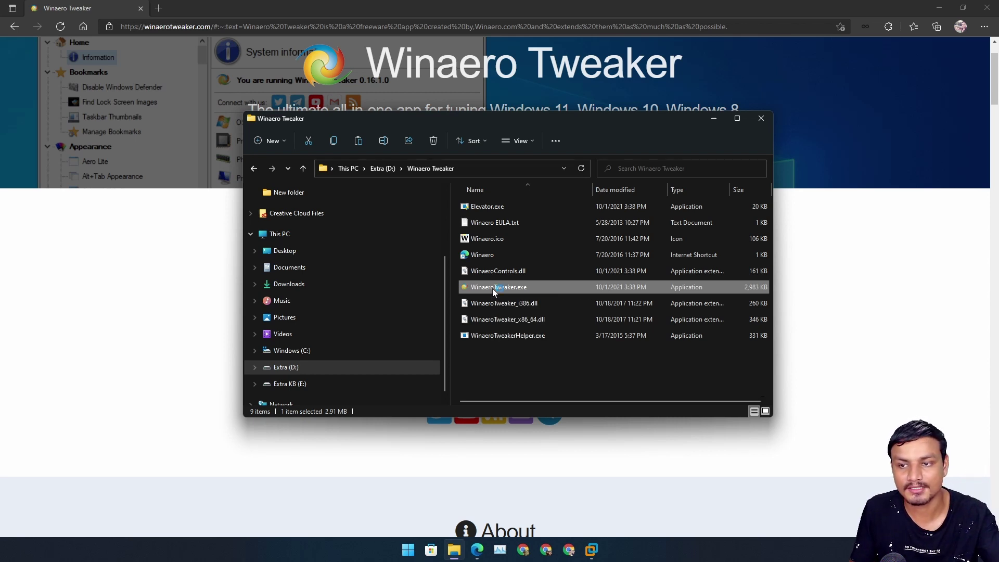
# Close Explorer, minimize Edge, and move the Winaero Tweaker window slightly higher.
pyautogui.click(761, 118)
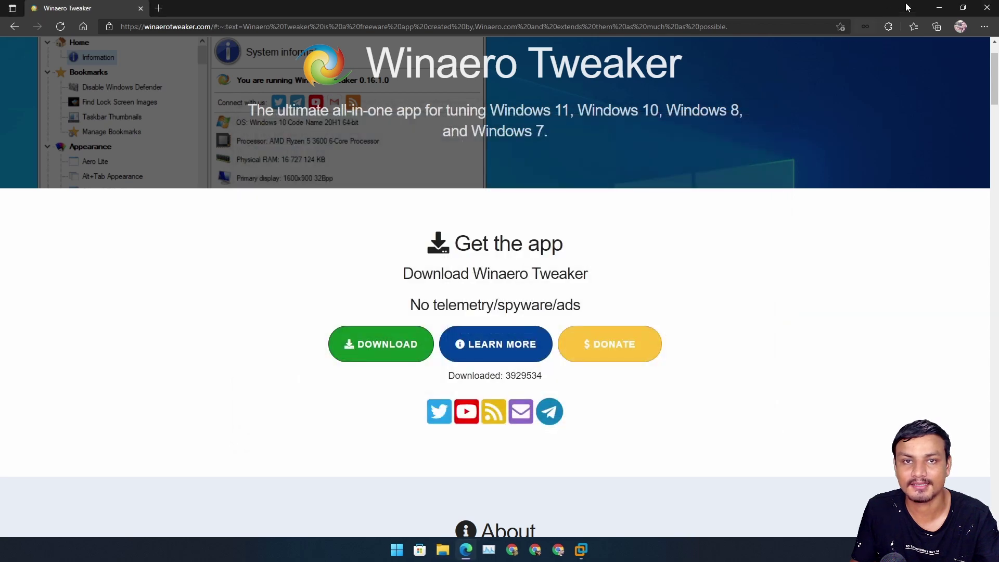
pyautogui.click(940, 8)
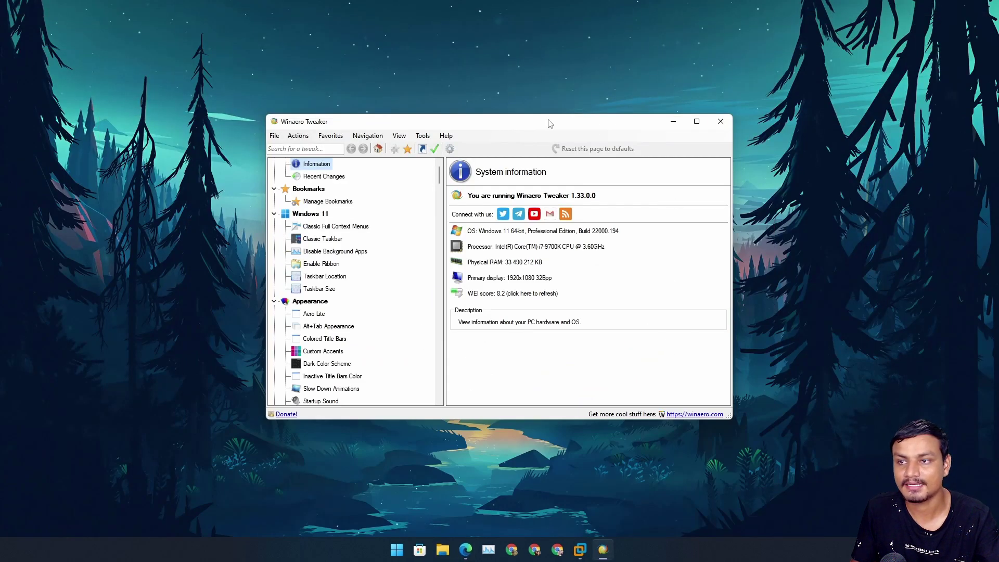
pyautogui.moveTo(550, 123); pyautogui.dragTo(553, 103)
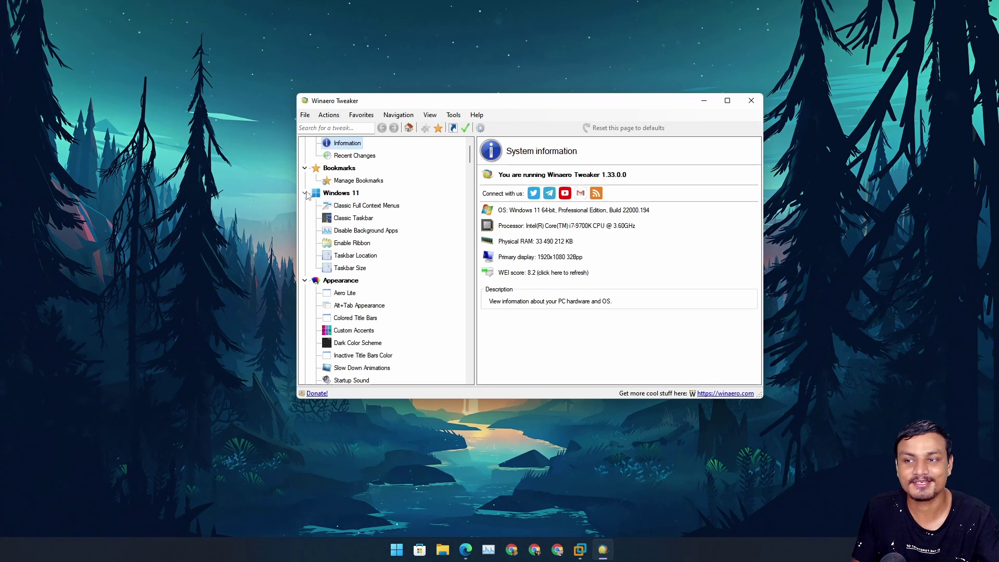
# Tick 'Enable classic full context menus' under Windows 11, restart Explorer, then minimize the tweaker.
pyautogui.click(343, 206)
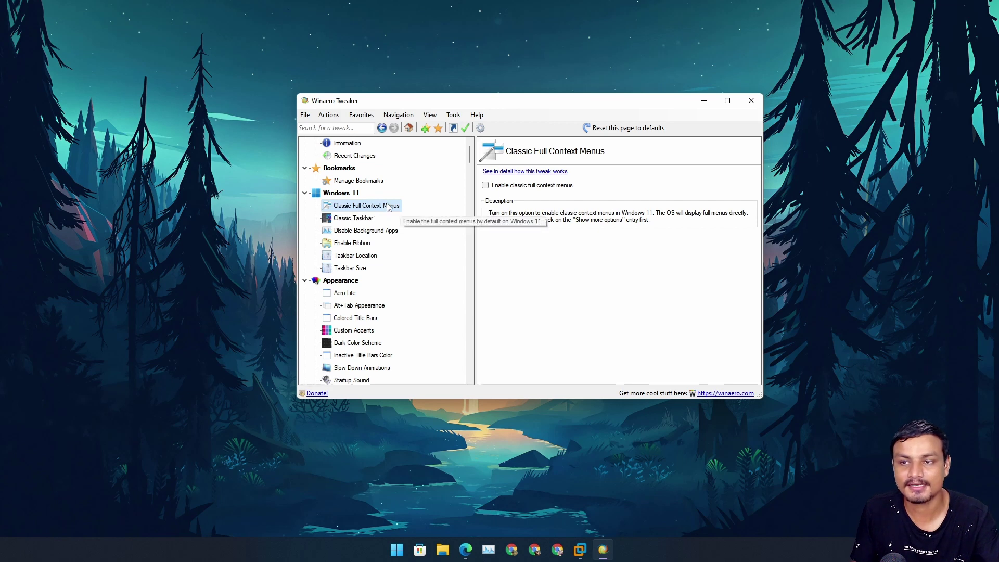
pyautogui.click(485, 186)
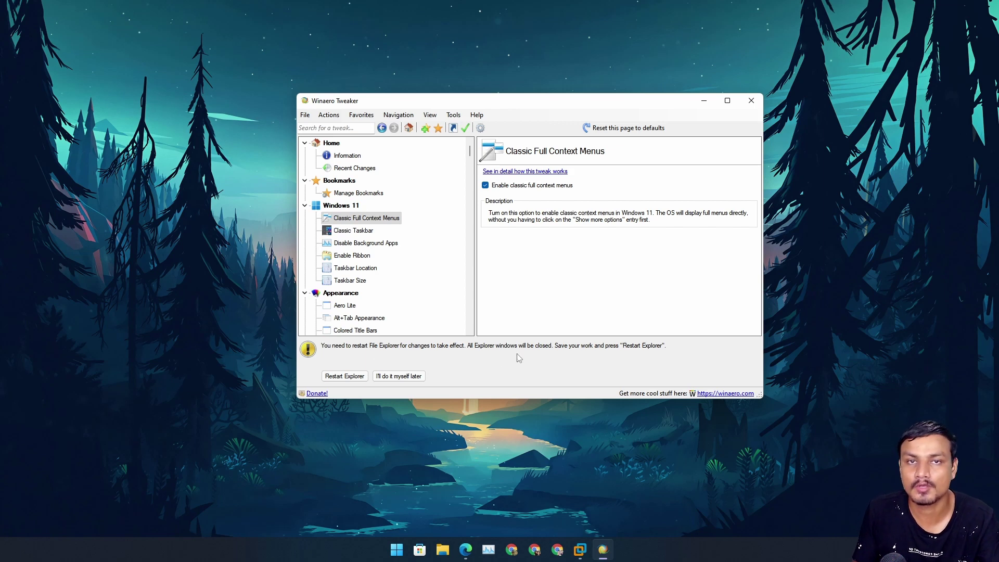
pyautogui.click(348, 378)
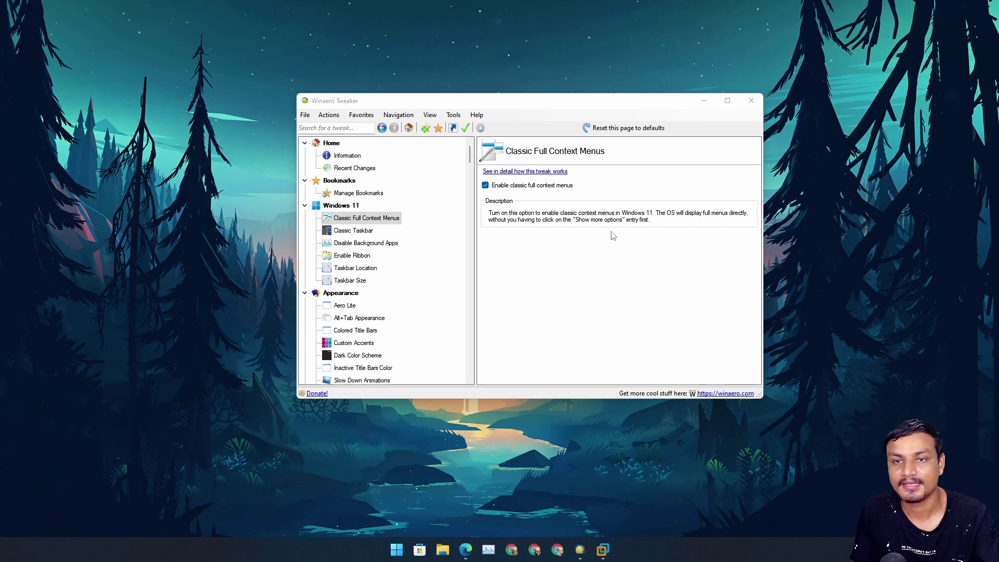
pyautogui.click(704, 101)
# Check that the desktop right-click menu now shows the full classic list, then open File Explorer.
pyautogui.rightClick(493, 198)
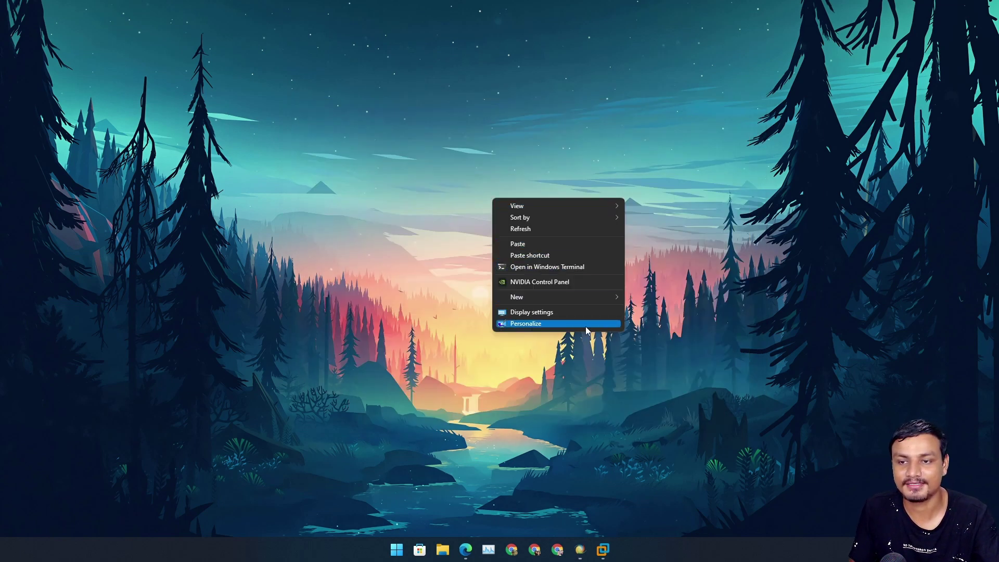
pyautogui.click(719, 241)
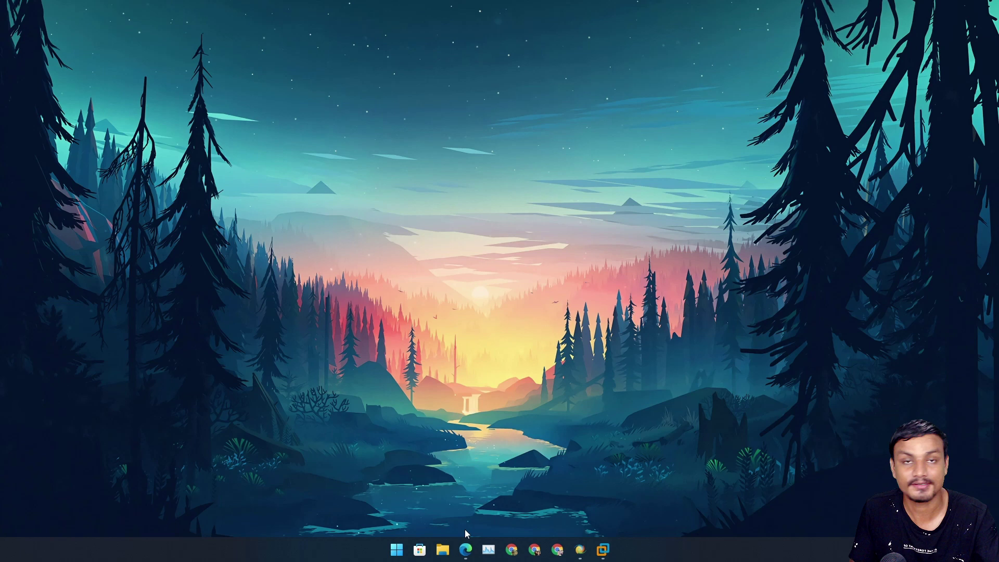
pyautogui.moveTo(466, 549)
pyautogui.click(470, 480)
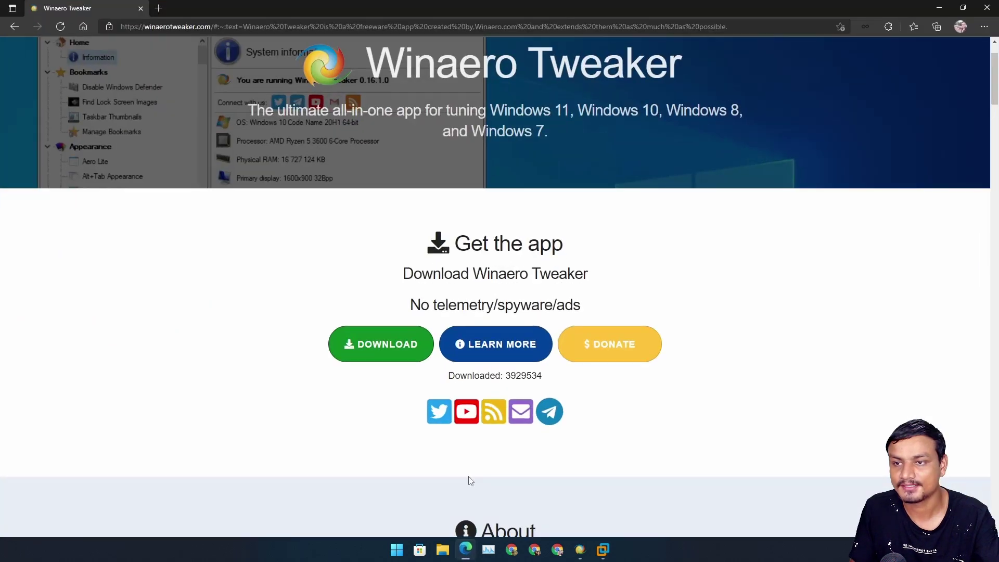
pyautogui.click(939, 7)
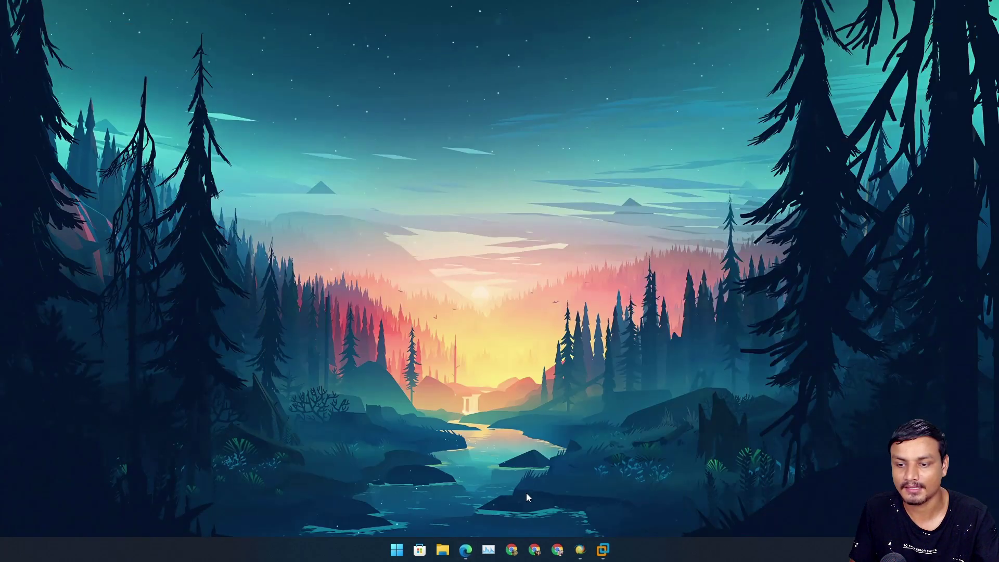
pyautogui.click(444, 551)
# Re-extract winaerotweaker.zip to winaerotweaker\ with 7-Zip, replace existing files, and close Explorer.
pyautogui.click(324, 284)
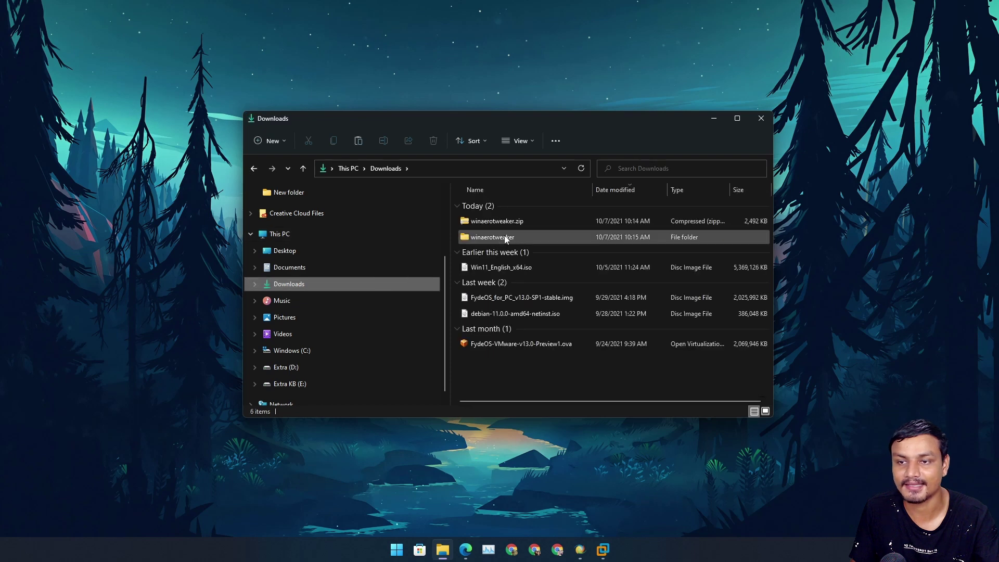
pyautogui.click(507, 222)
pyautogui.rightClick(509, 222)
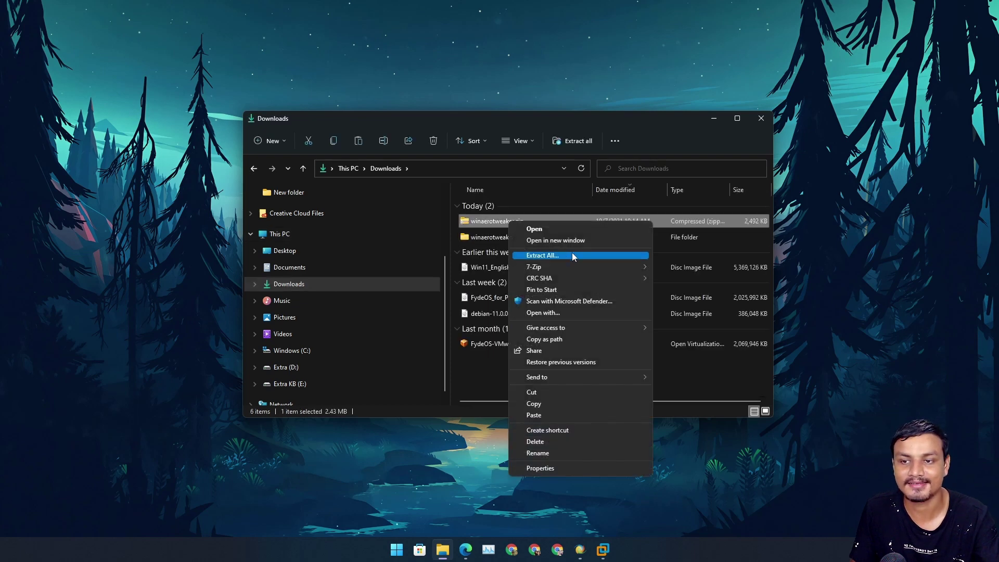
pyautogui.moveTo(629, 266)
pyautogui.click(677, 314)
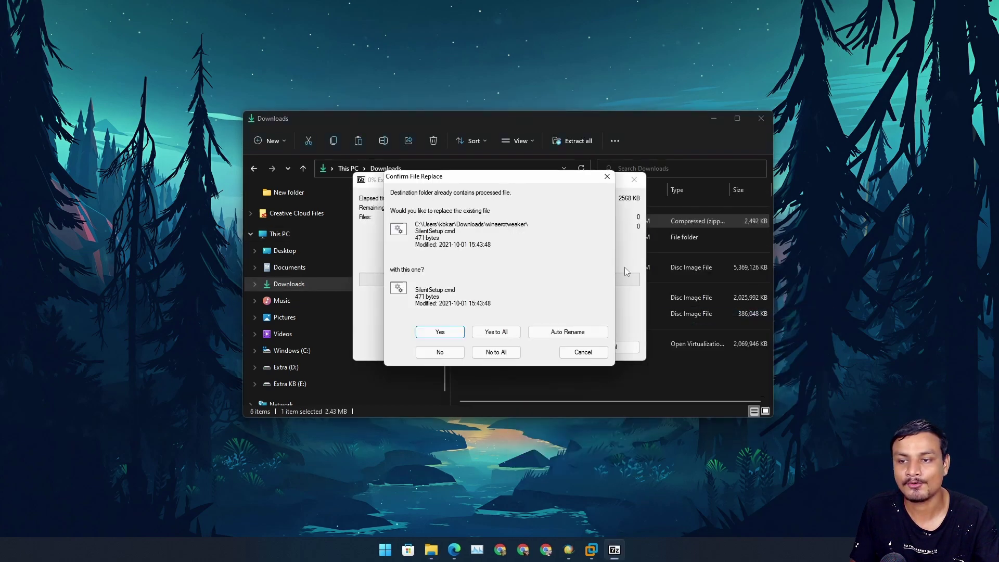
pyautogui.click(510, 331)
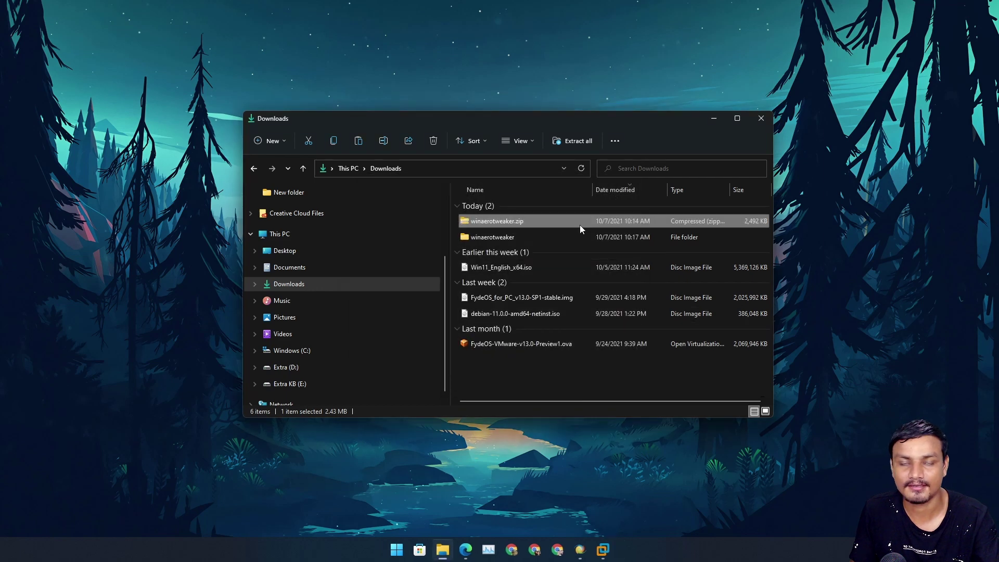
pyautogui.click(769, 124)
# Restore Winaero Tweaker from the taskbar and browse the tweak tree down and back up.
pyautogui.click(580, 550)
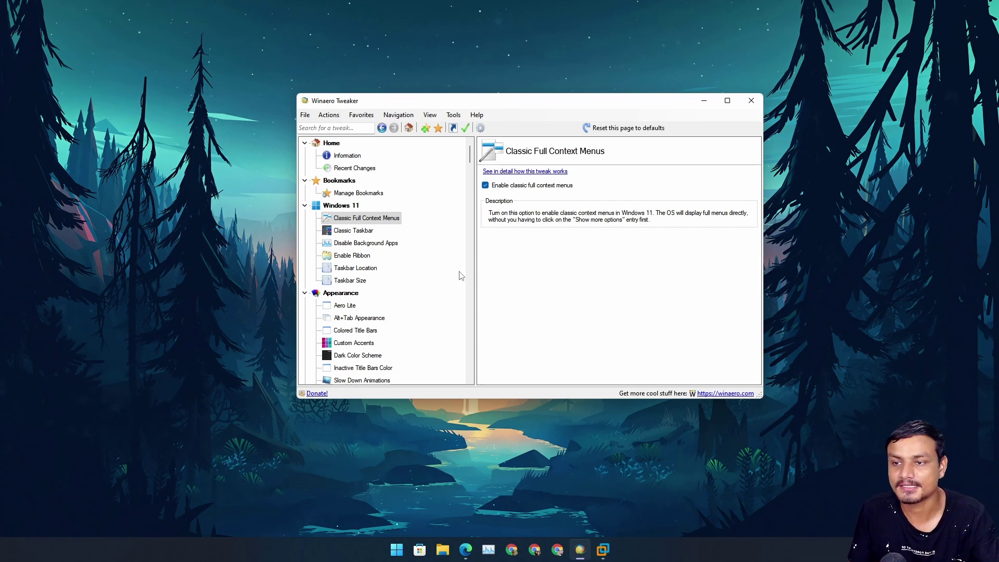
pyautogui.scroll(-12, 391, 273)
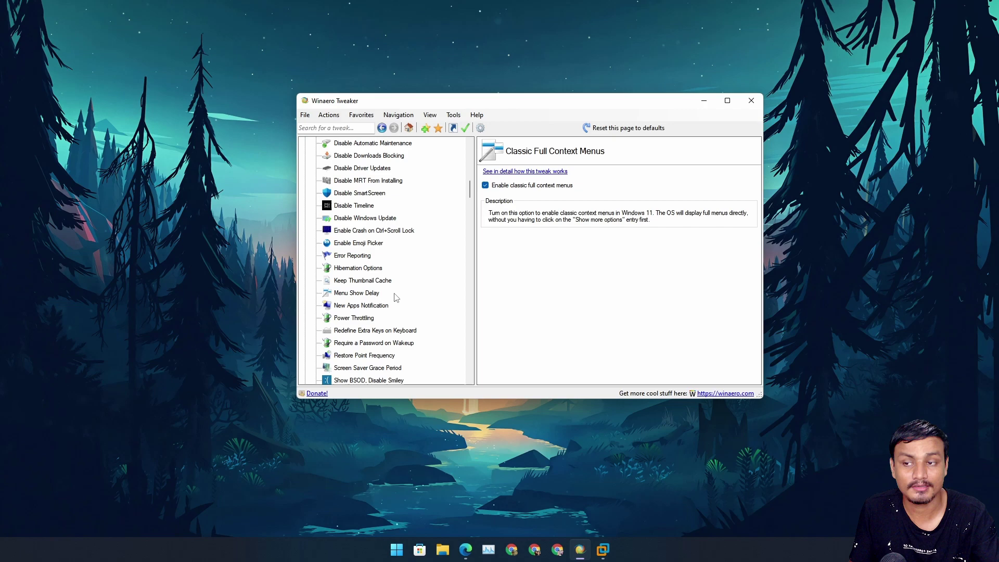
pyautogui.scroll(-15, 385, 297)
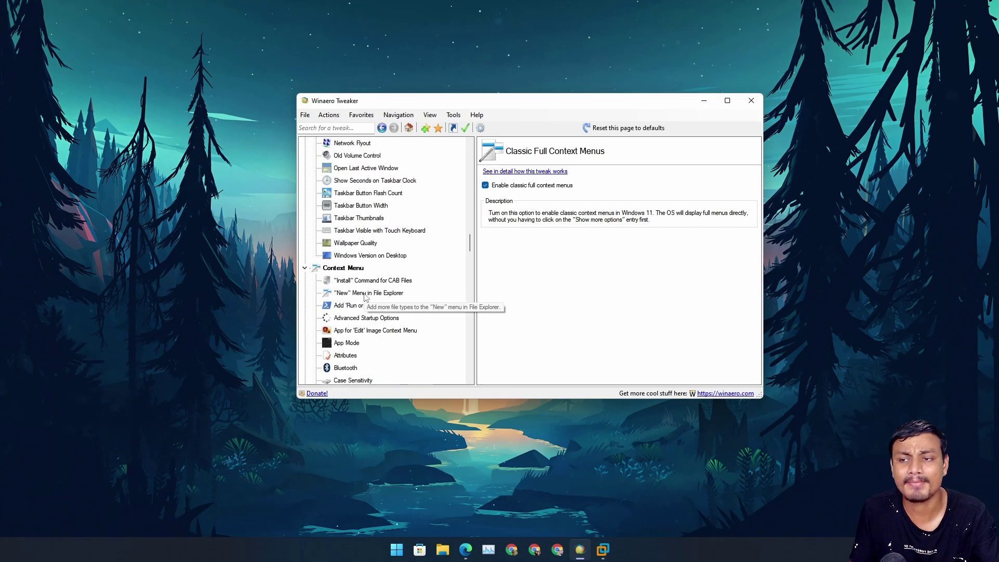
pyautogui.scroll(-6, 365, 299)
pyautogui.moveTo(470, 278); pyautogui.dragTo(480, 155)
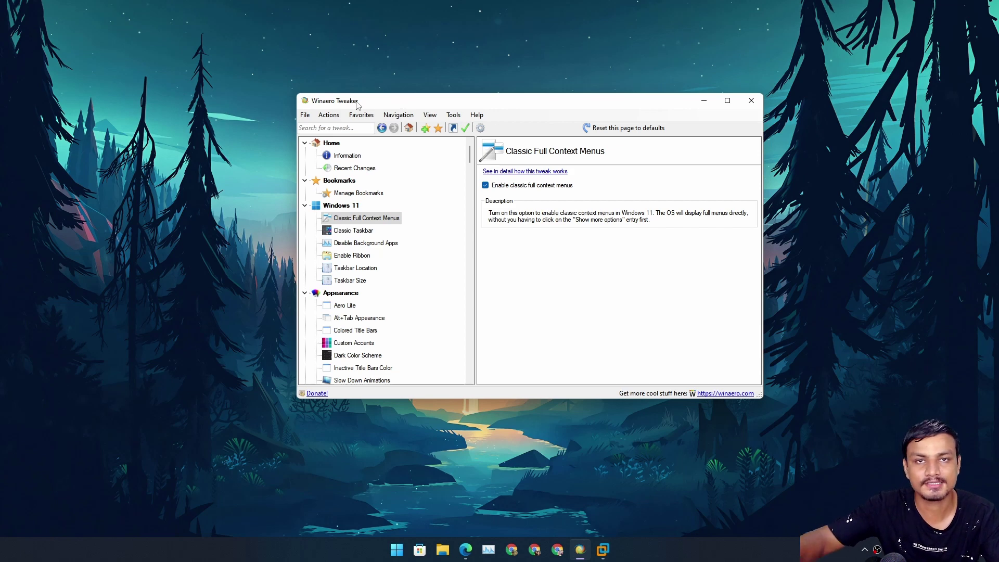
# Close the Winaero Tweaker window to return to the empty desktop.
pyautogui.click(750, 102)
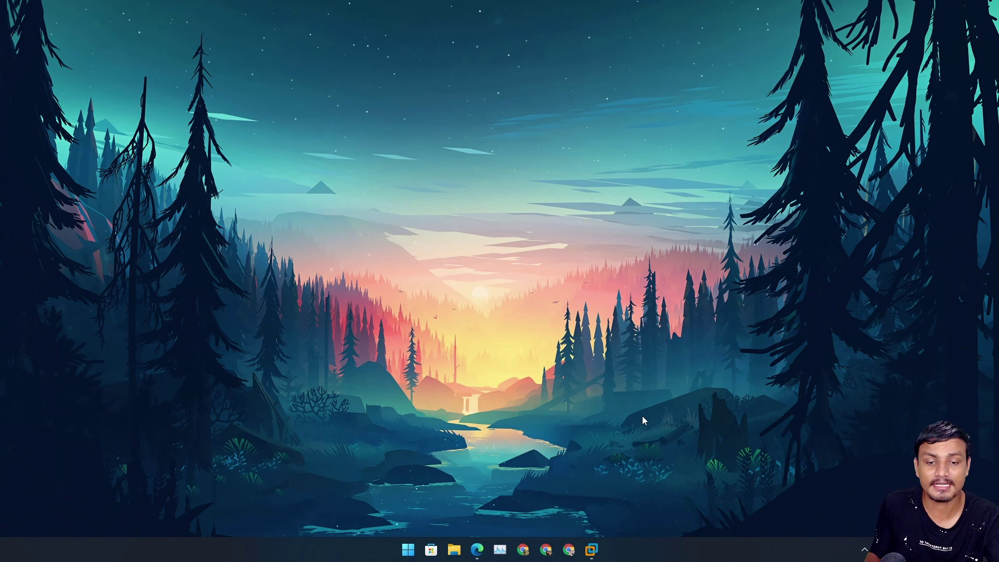